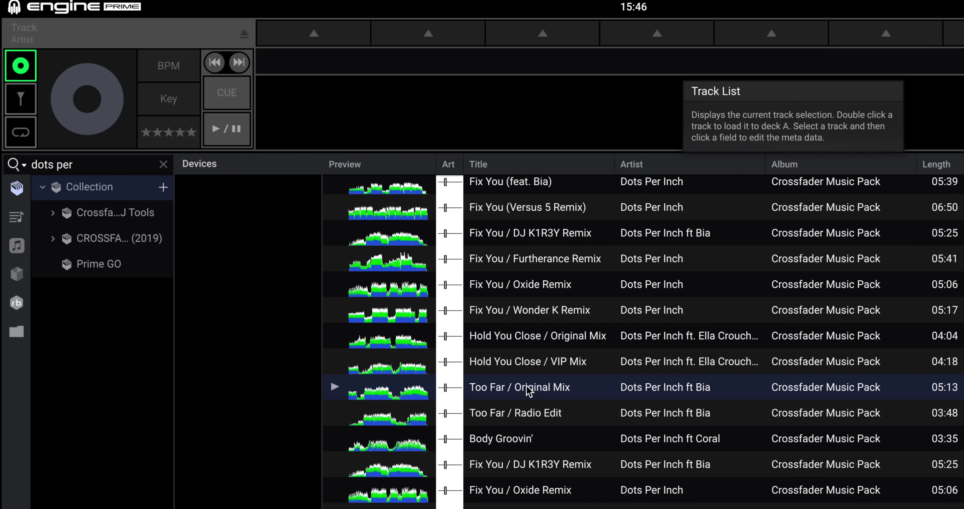
# Step: Load Too Far / Original Mix onto the deck and show its beatgrid controls
pyautogui.moveTo(523, 387); pyautogui.dragTo(570, 113)
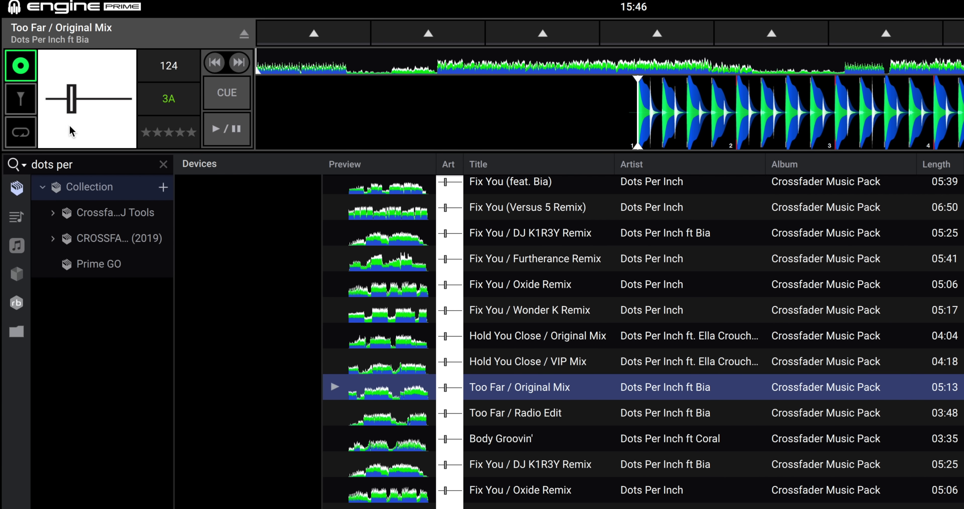
pyautogui.click(18, 104)
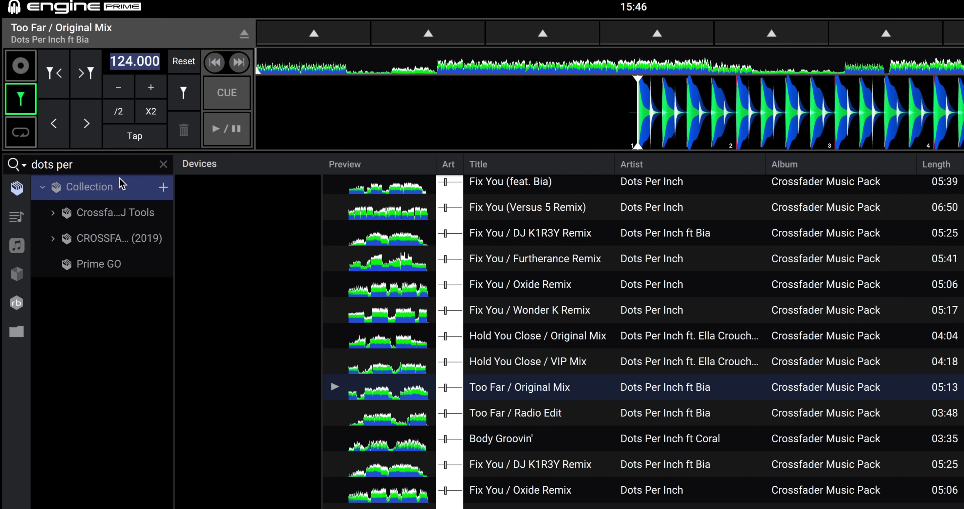
# Step: Try raising and lowering the beatgrid tempo of Too Far / Original Mix in whole-BPM steps, ending at 125 BPM
pyautogui.click(147, 94)
pyautogui.click(147, 94)
pyautogui.click(147, 95)
pyautogui.click(129, 94)
pyautogui.click(129, 94)
pyautogui.click(129, 94)
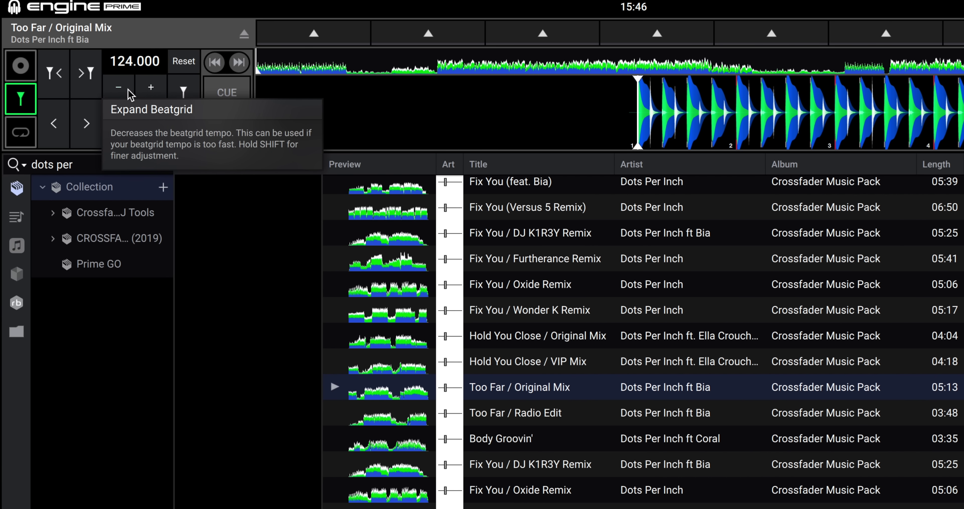
pyautogui.click(149, 94)
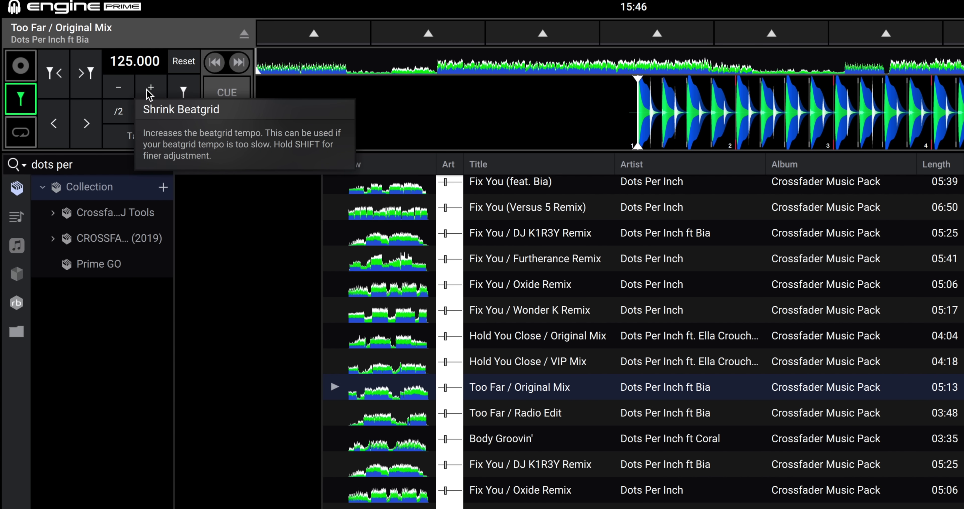
# Step: Try lowering the beatgrid tempo in fine increments, and return it to 124.000 BPM with whole-BPM steps
pyautogui.keyDown('shift'); pyautogui.click(127, 88); pyautogui.keyUp('shift')
pyautogui.keyDown('shift'); pyautogui.click(127, 88); pyautogui.keyUp('shift')
pyautogui.keyDown('shift'); pyautogui.click(127, 87); pyautogui.keyUp('shift')
pyautogui.keyDown('shift'); pyautogui.click(127, 87); pyautogui.keyUp('shift')
pyautogui.keyDown('shift'); pyautogui.click(126, 88); pyautogui.keyUp('shift')
pyautogui.keyDown('shift'); pyautogui.click(127, 88); pyautogui.keyUp('shift')
pyautogui.keyDown('shift'); pyautogui.click(126, 88); pyautogui.keyUp('shift')
pyautogui.keyDown('shift'); pyautogui.click(126, 87); pyautogui.keyUp('shift')
pyautogui.keyDown('shift'); pyautogui.click(125, 86); pyautogui.keyUp('shift')
pyautogui.keyDown('shift'); pyautogui.click(126, 86); pyautogui.keyUp('shift')
pyautogui.click(149, 89)
pyautogui.click(148, 89)
pyautogui.click(149, 89)
pyautogui.click(119, 88)
pyautogui.click(119, 88)
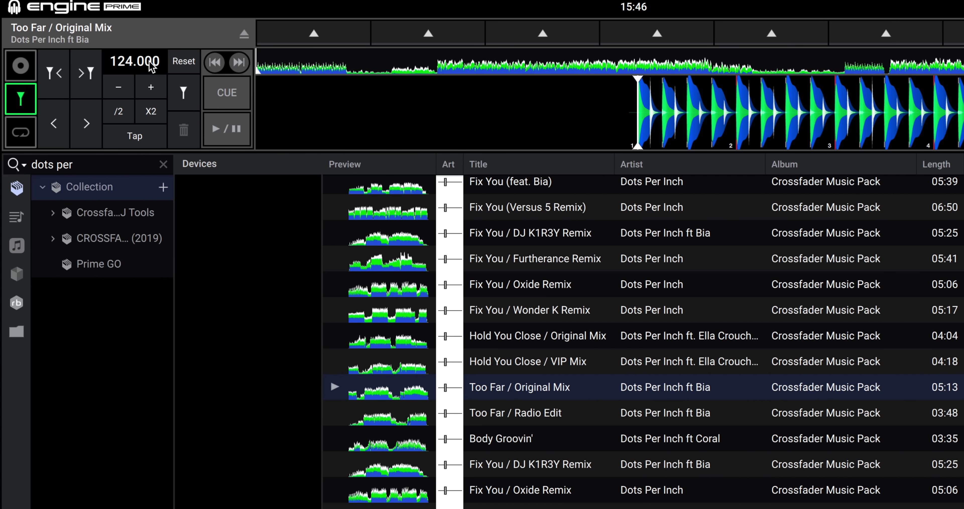
# Step: Try increasing the beatgrid tempo with both whole-BPM and fine increments, and bring it back down again
pyautogui.click(147, 86)
pyautogui.keyDown('shift'); pyautogui.click(148, 88); pyautogui.keyUp('shift')
pyautogui.keyDown('shift'); pyautogui.click(148, 87); pyautogui.keyUp('shift')
pyautogui.keyDown('shift'); pyautogui.click(147, 88); pyautogui.keyUp('shift')
pyautogui.click(148, 90)
pyautogui.click(143, 90)
pyautogui.click(141, 91)
pyautogui.click(140, 91)
pyautogui.click(141, 90)
pyautogui.click(141, 91)
pyautogui.click(122, 91)
pyautogui.click(121, 90)
pyautogui.click(121, 91)
pyautogui.click(121, 91)
pyautogui.click(121, 91)
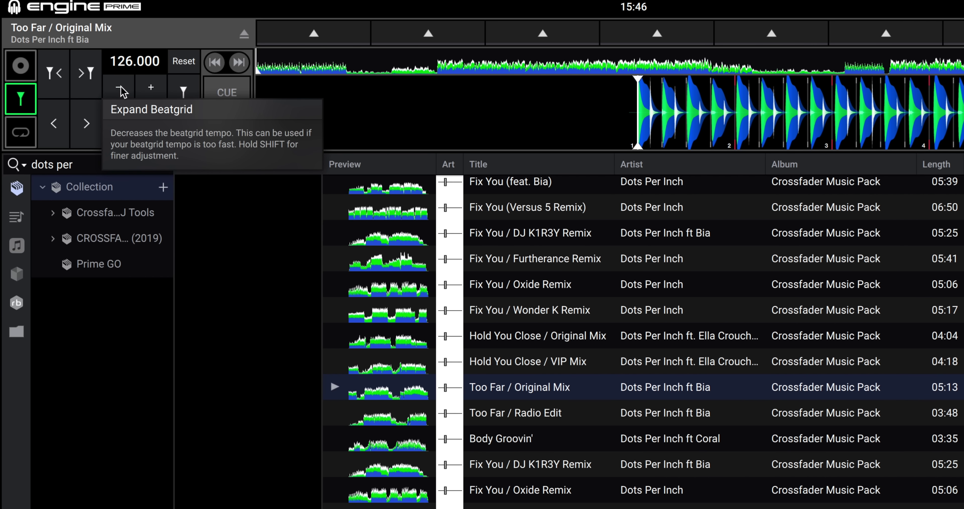
pyautogui.click(122, 91)
pyautogui.click(122, 91)
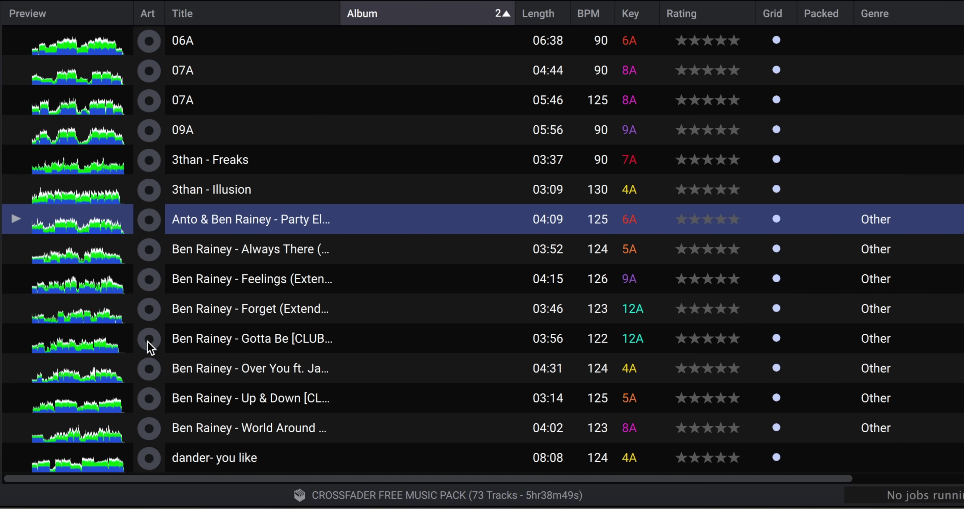
# Step: Preview LET ME TELL YOU (Danbo Bounce) from about a third of the way in, and stop the playback
pyautogui.scroll(-4, 219, 344)
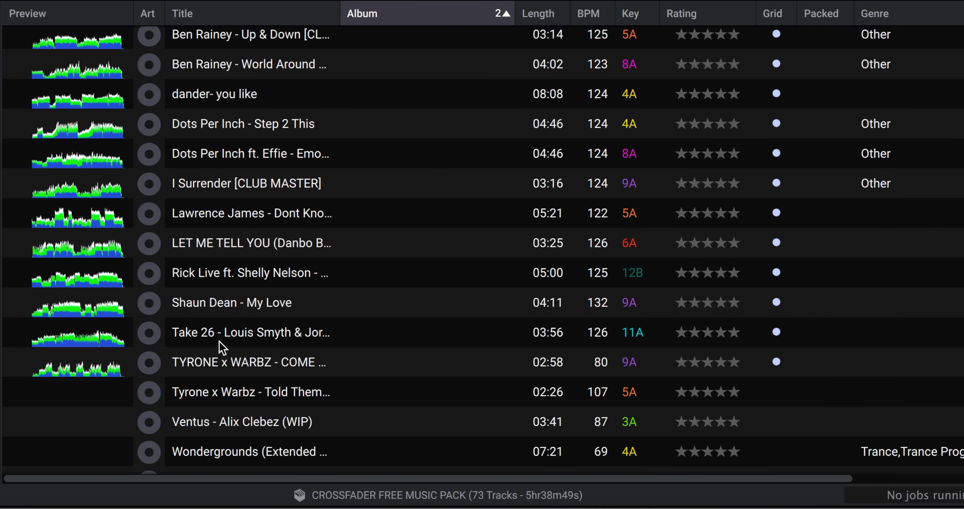
pyautogui.click(59, 255)
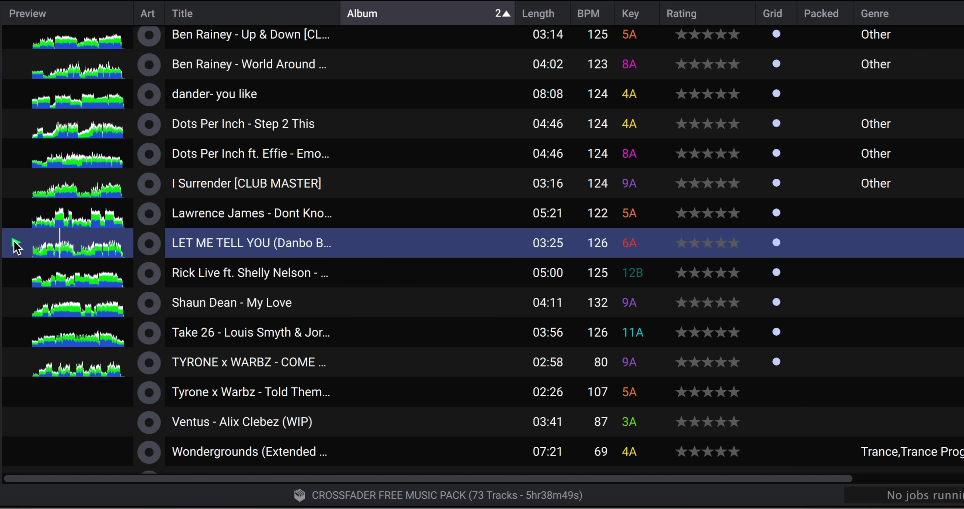
pyautogui.click(14, 242)
# Step: Load LET ME TELL YOU (Danbo Bounce) onto the deck and set the first hot cue where the audio begins
pyautogui.moveTo(249, 243); pyautogui.dragTo(162, 0)
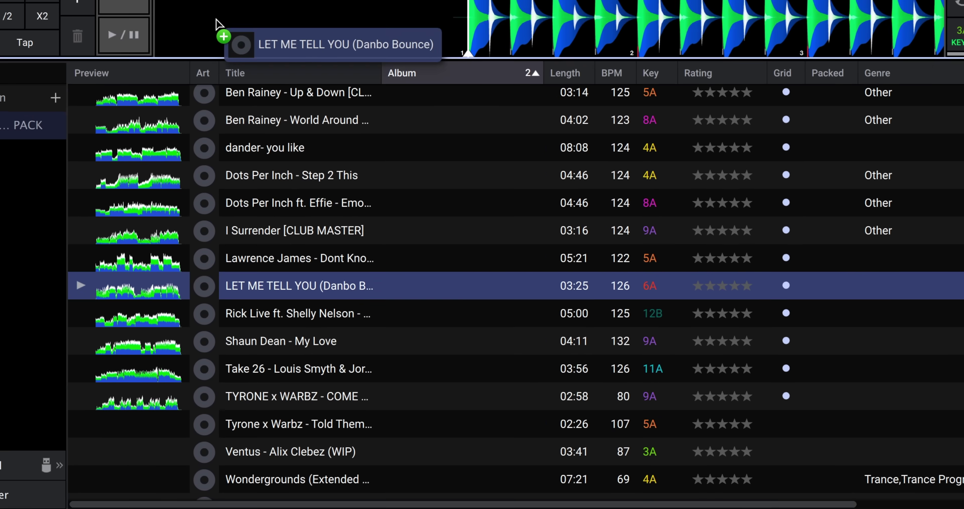
pyautogui.moveTo(219, 24); pyautogui.dragTo(217, 5)
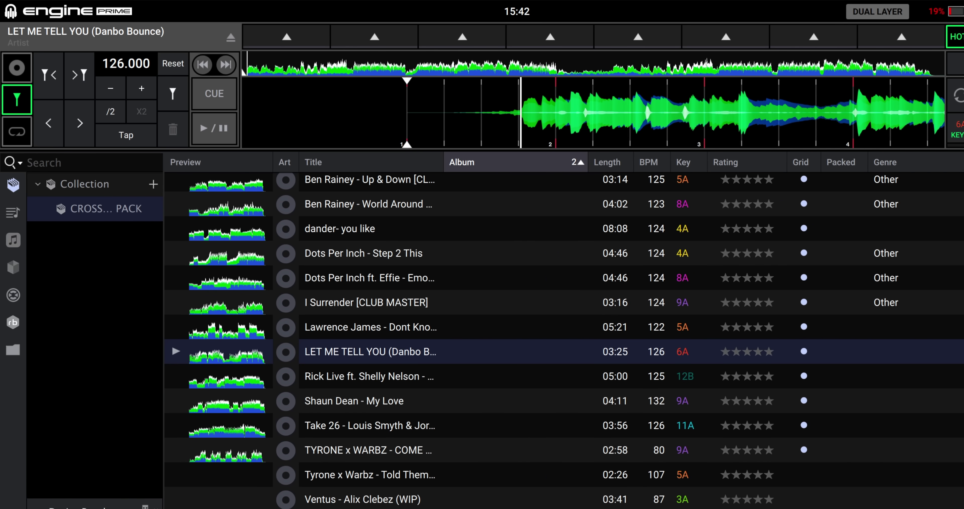
pyautogui.click(305, 36)
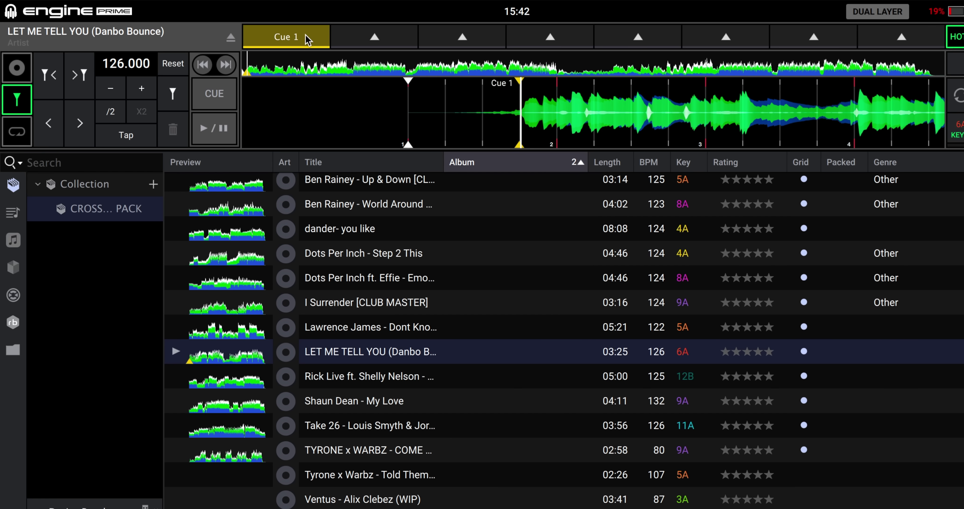
# Step: Hide the Preview column in the track list
pyautogui.rightClick(213, 169)
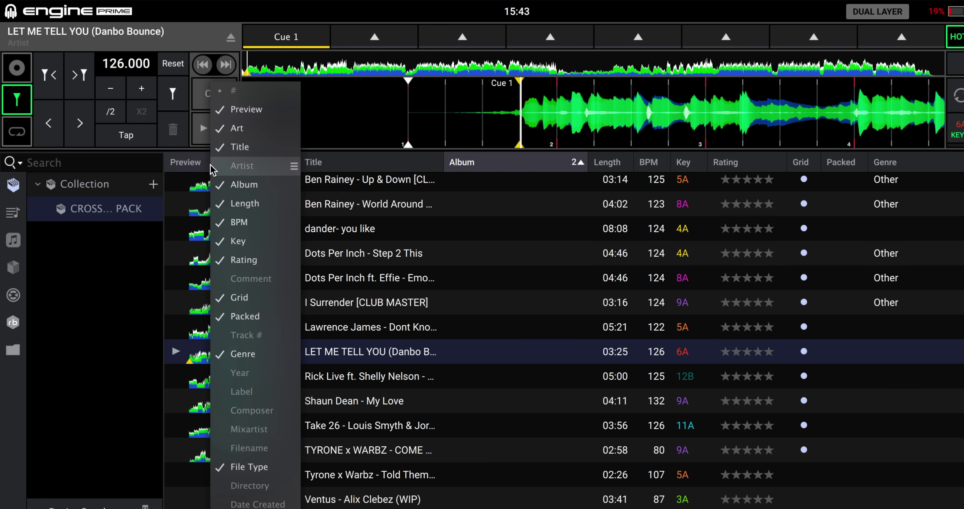
pyautogui.click(274, 109)
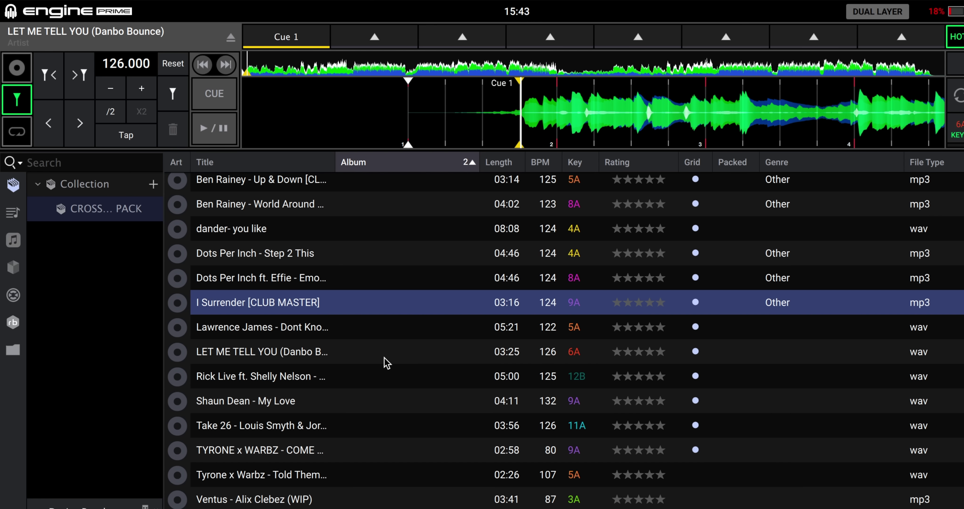
# Step: Set the Album of all tracks in the free music pack to "We Are Crossfader", accepting the metadata overwrite
pyautogui.hotkey('ctrl', 'a')
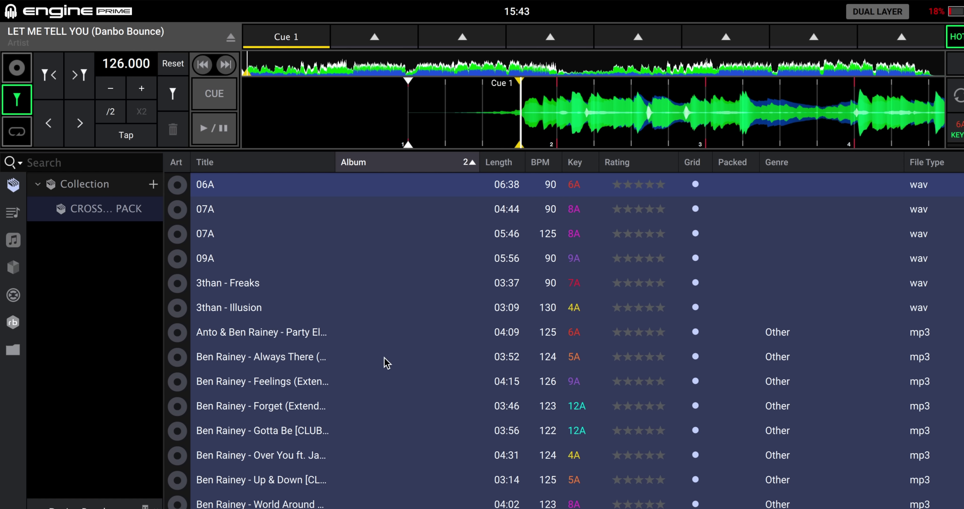
pyautogui.click(375, 184)
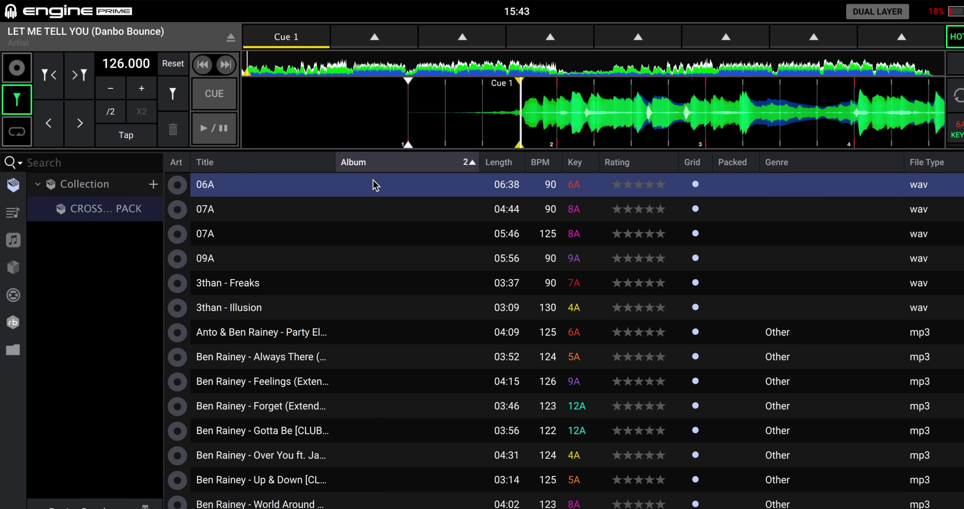
pyautogui.click(355, 238)
pyautogui.hotkey('ctrl', 'a')
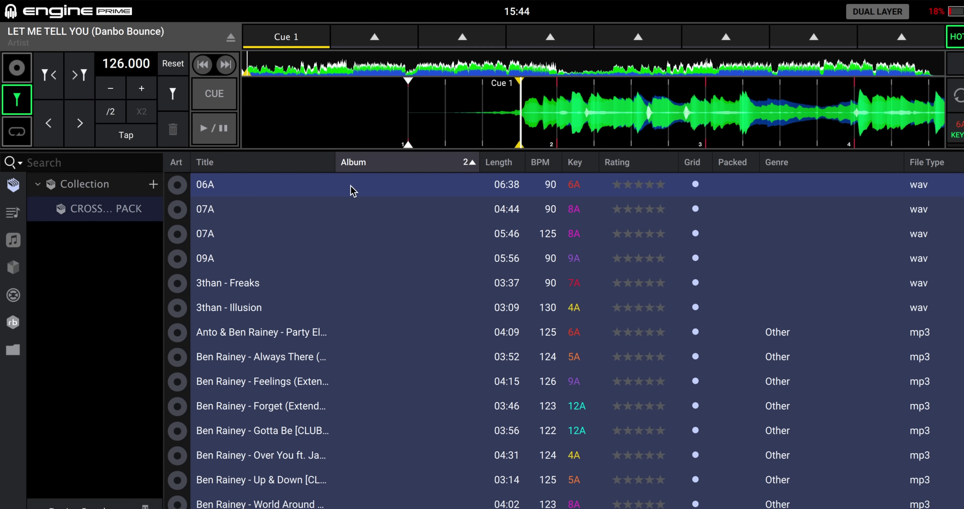
pyautogui.write('We Are Crossfader')
pyautogui.press('Return')
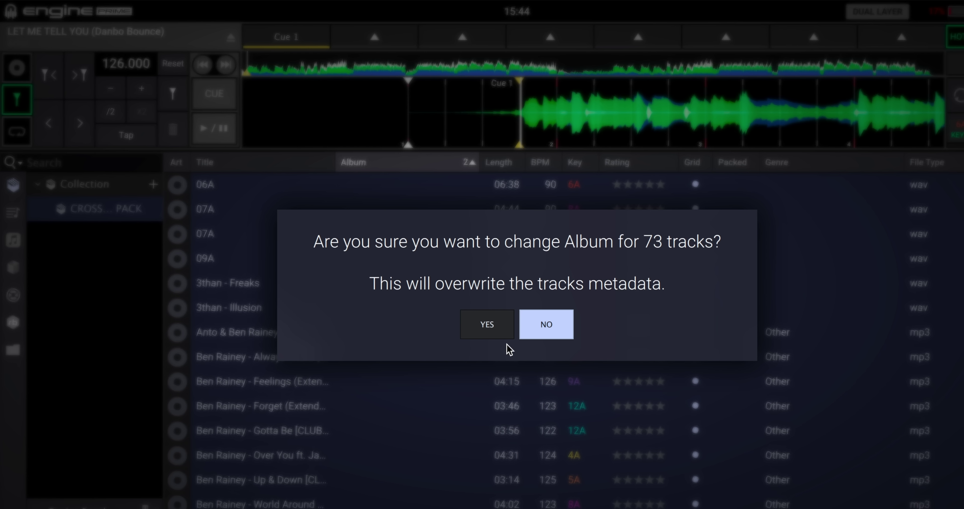
pyautogui.click(493, 329)
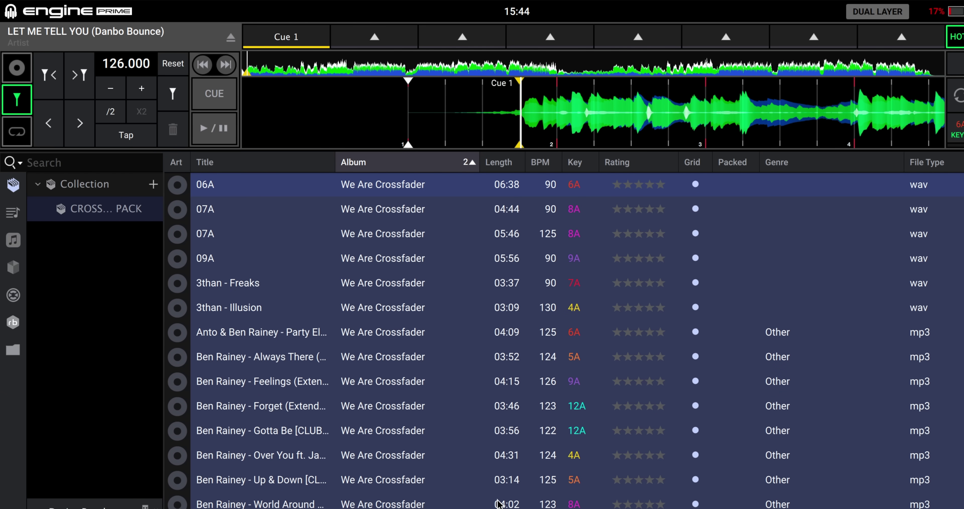
# Step: Eject the track from the deck and select the Anto & Ben Rainey track in the list
pyautogui.click(411, 389)
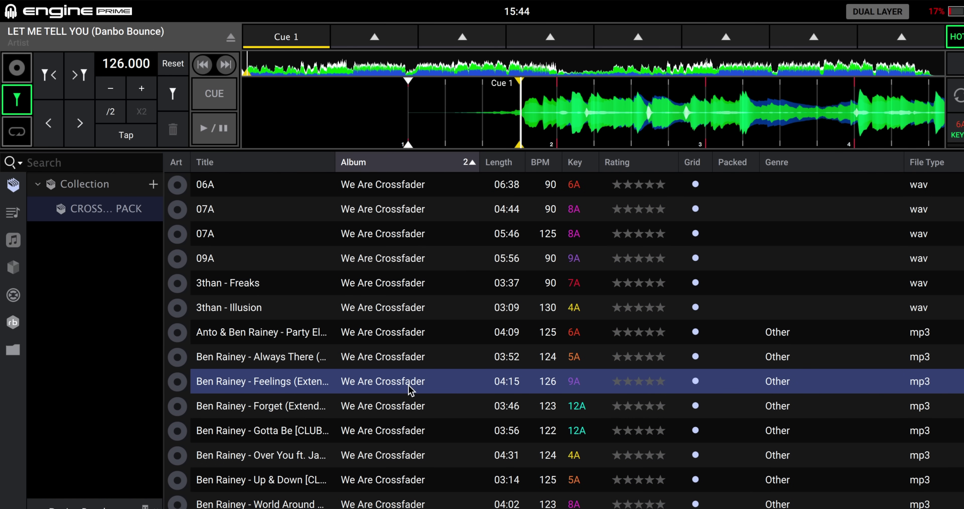
pyautogui.click(231, 37)
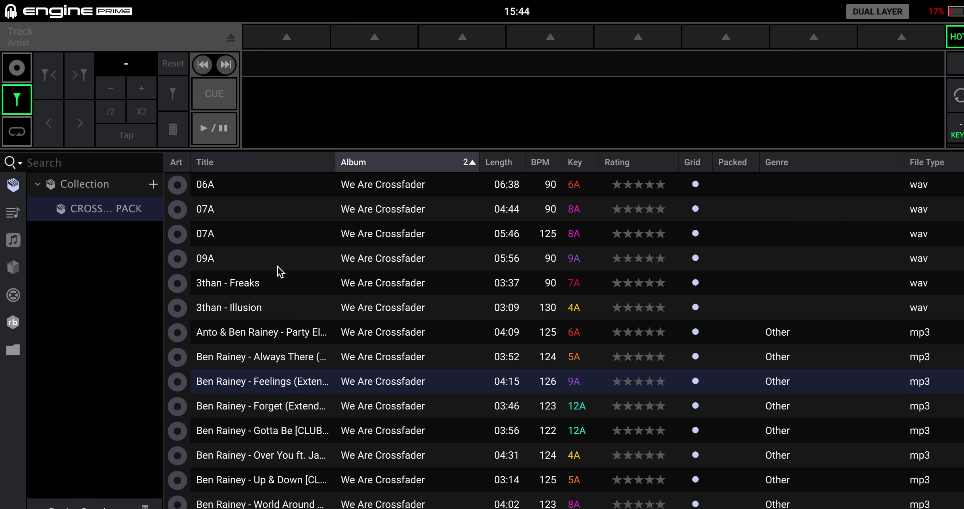
pyautogui.click(311, 334)
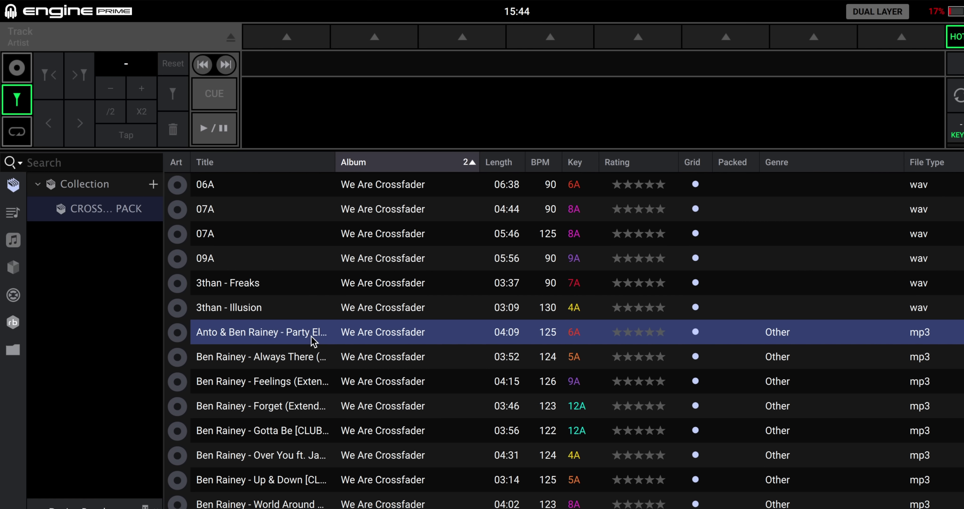